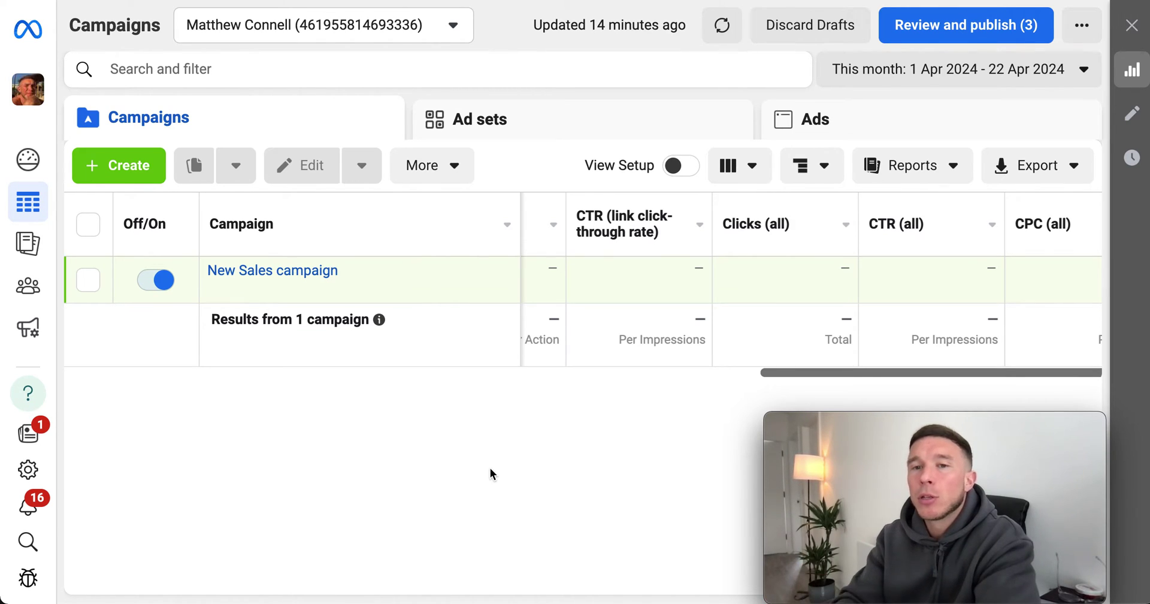
- From the Columns presets, begin a new custom metric with Format set to Percentage (%)
left_click(753, 167)
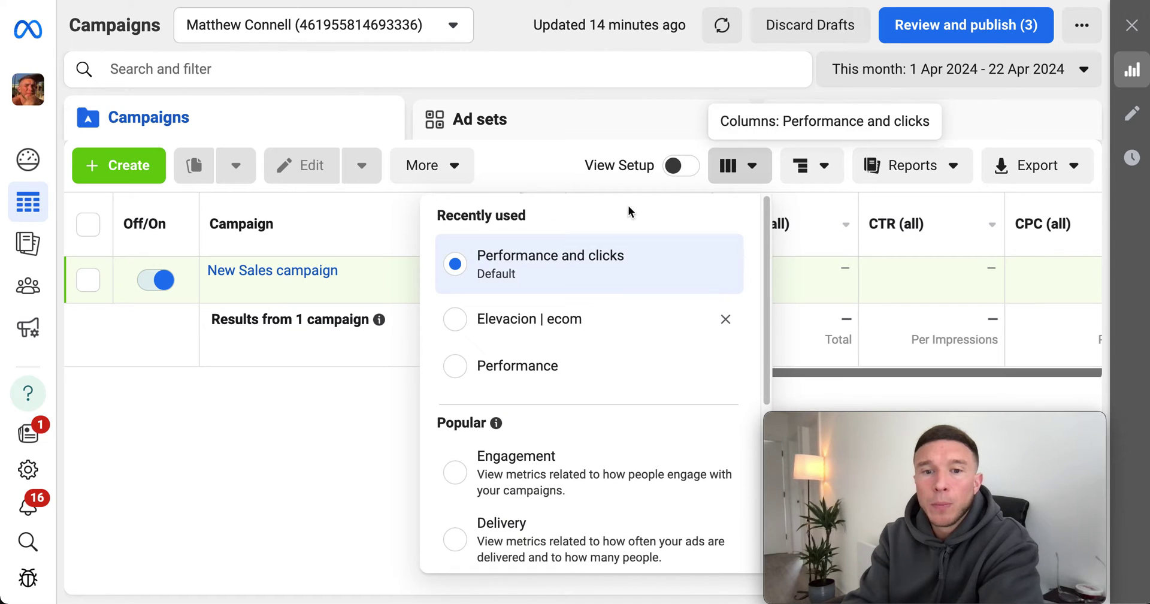
scroll(618, 344, "down", 3)
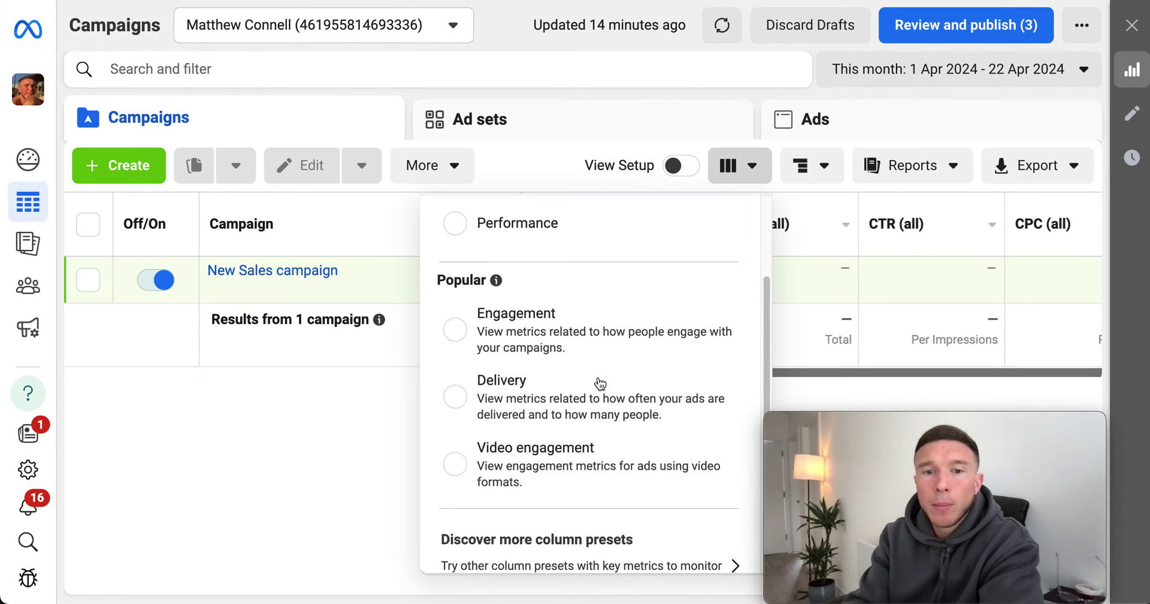
scroll(597, 386, "down", 2)
scroll(597, 386, "down", 1)
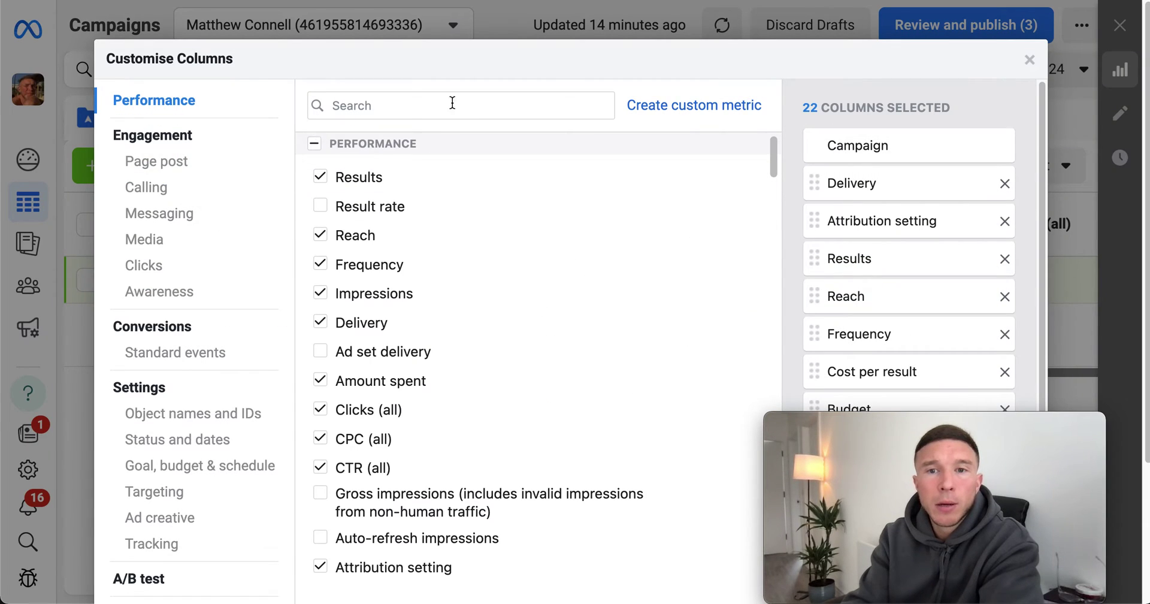
left_click(709, 106)
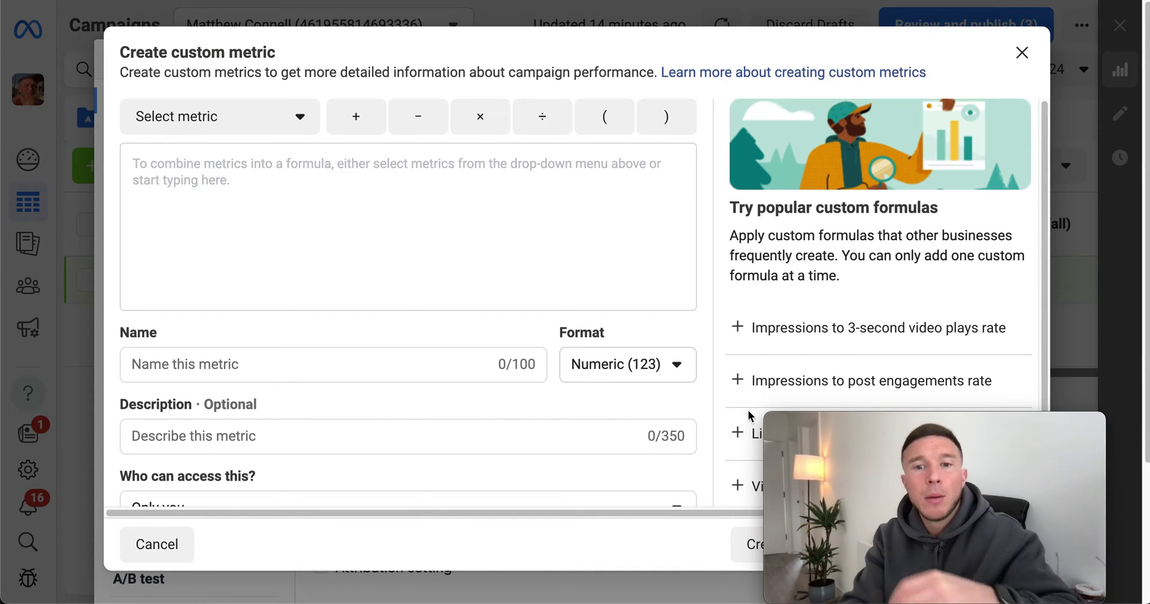
left_click(677, 372)
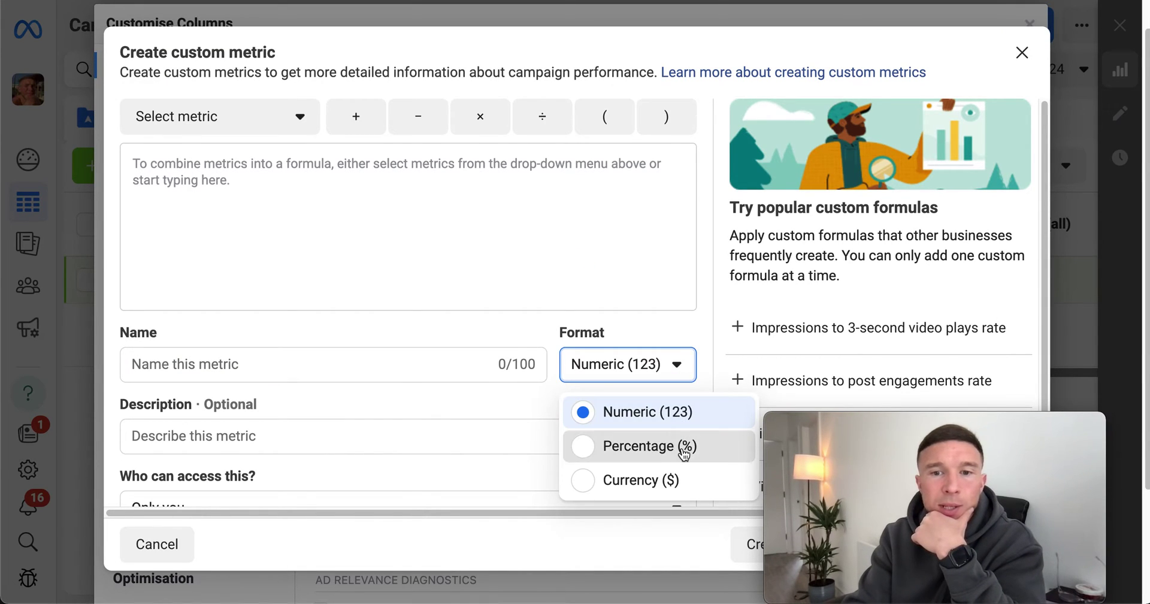
left_click(640, 446)
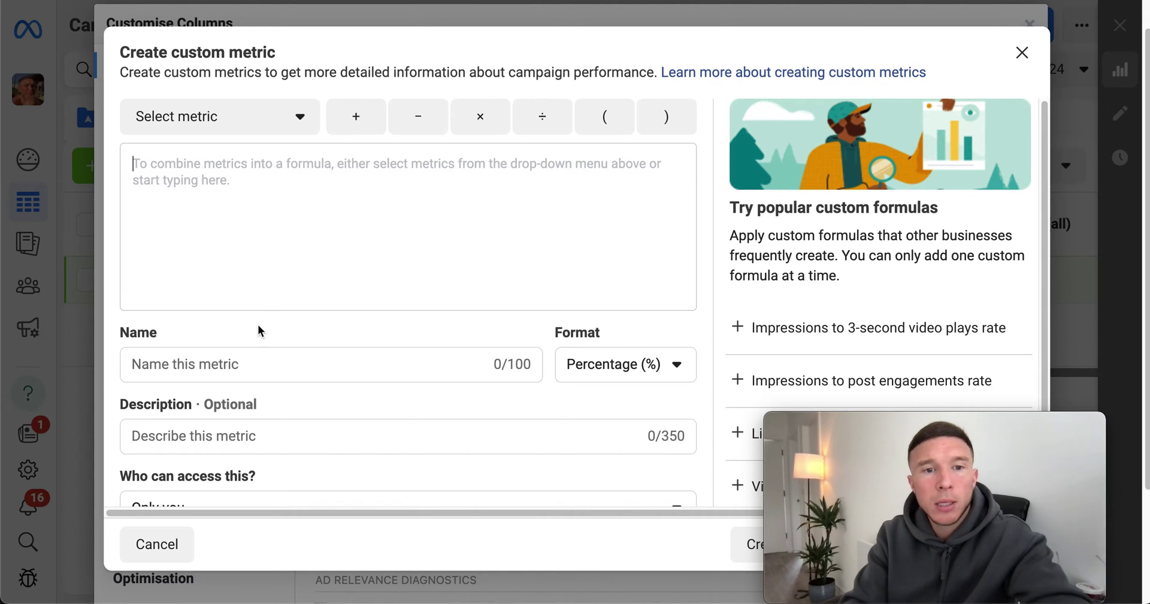
- Name the new custom metric 'Hook Rate'
left_click(232, 364)
left_click(233, 363)
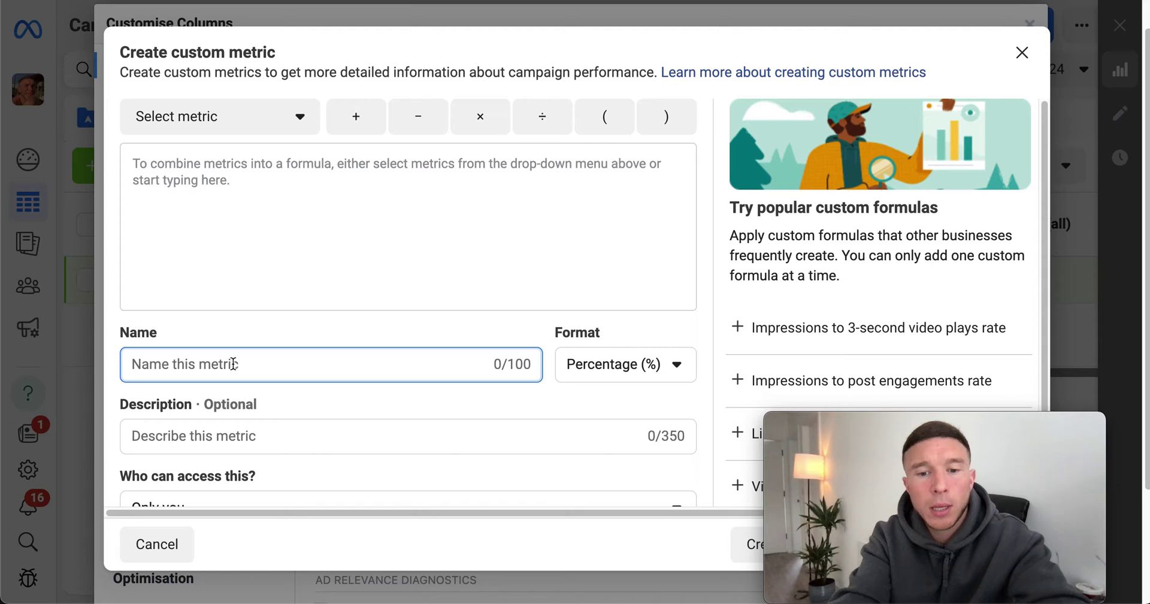
type("Hook")
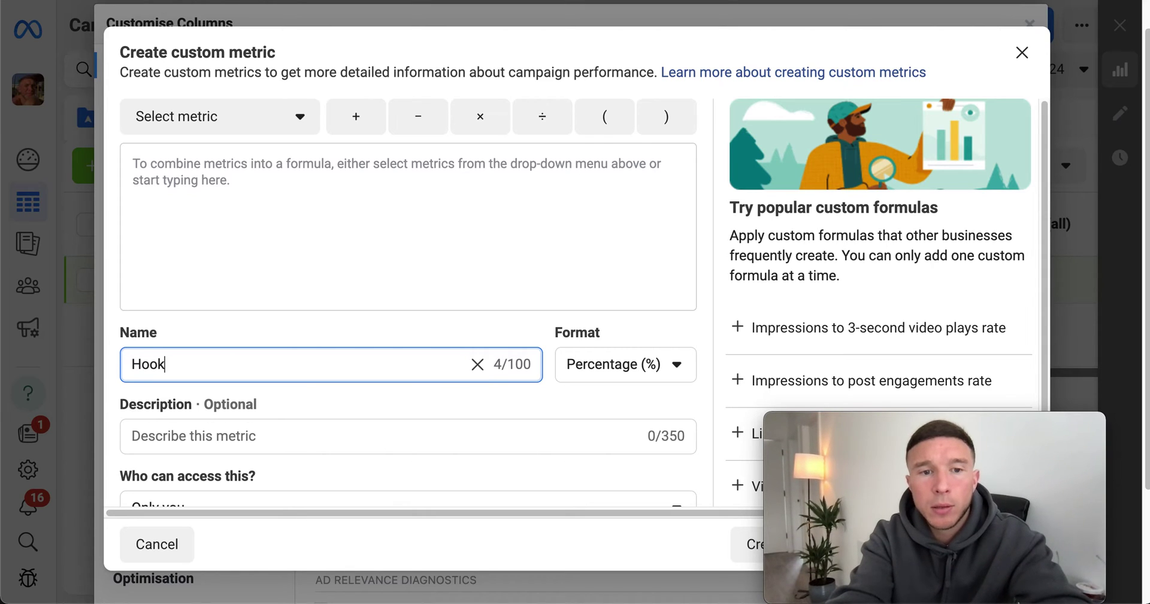
type(" Rate")
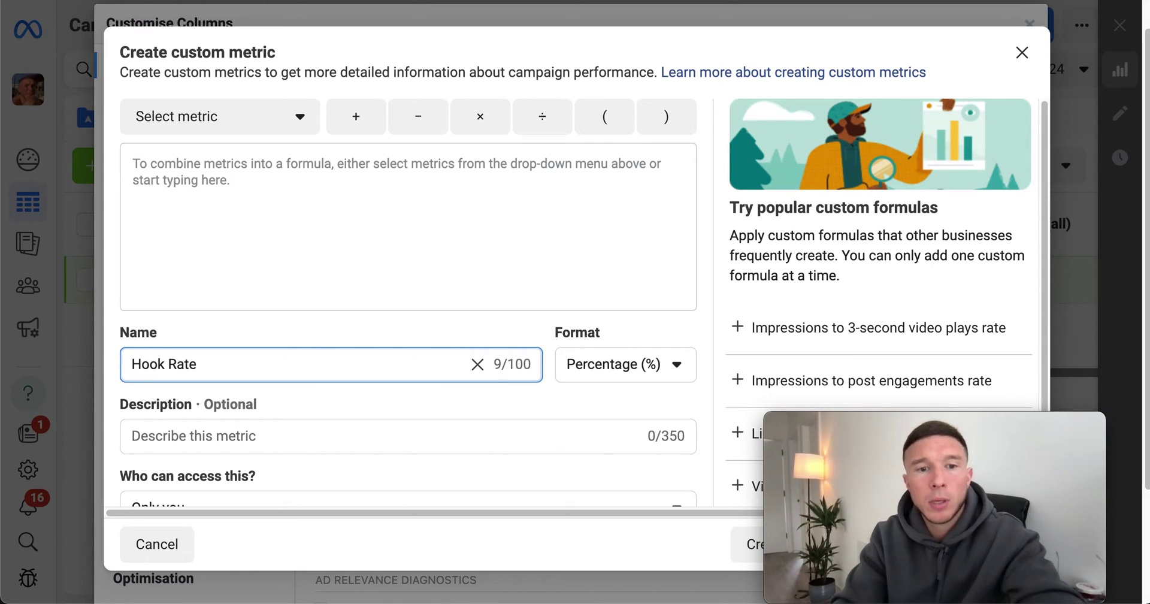
scroll(328, 357, "down", 2)
scroll(334, 360, "up", 2)
- Build the formula 3-second video plays ÷ Impressions and create the metric
left_click(245, 176)
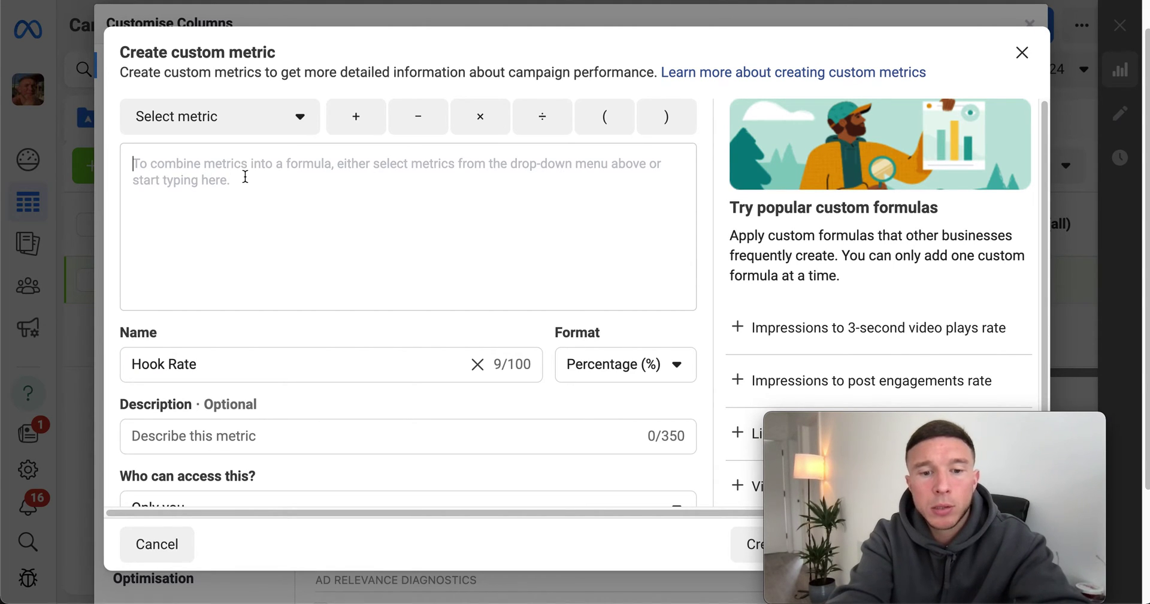
type("3")
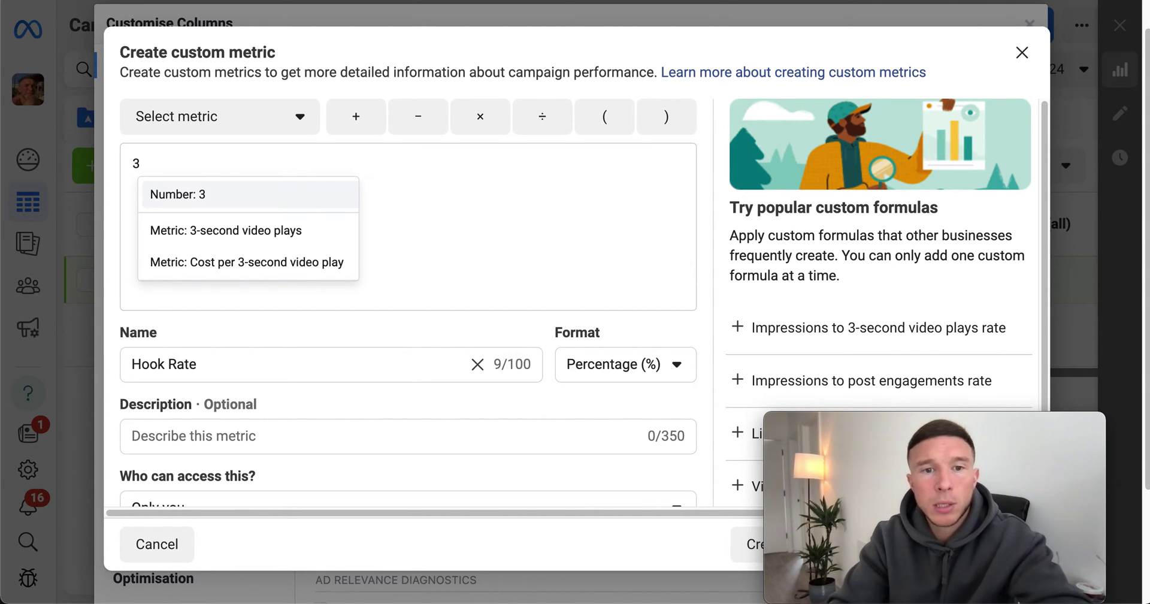
left_click(313, 225)
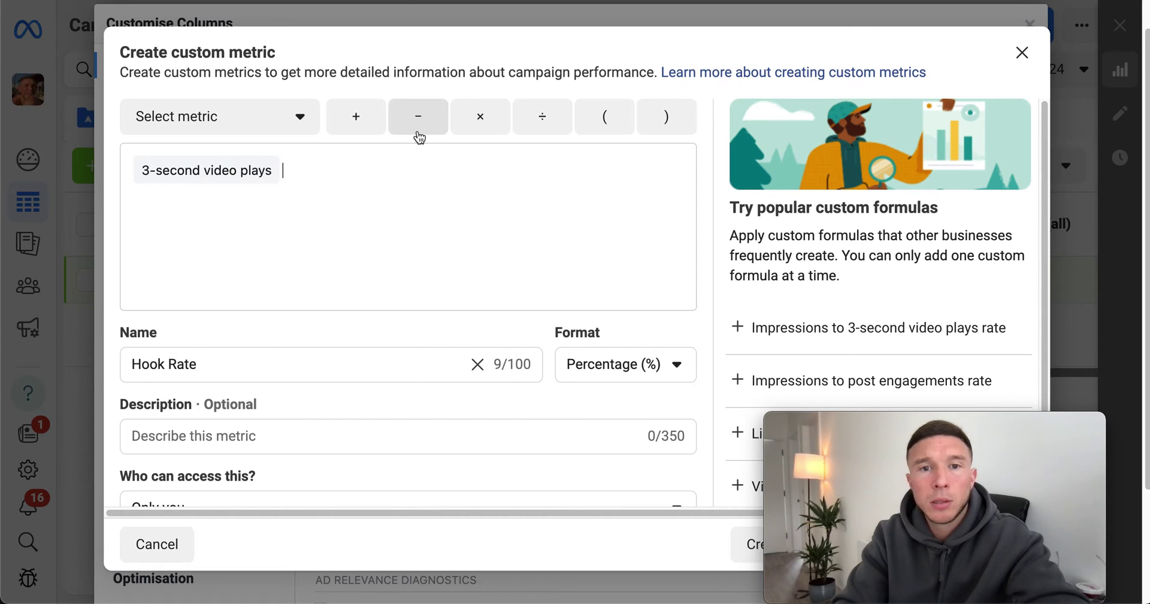
left_click(535, 123)
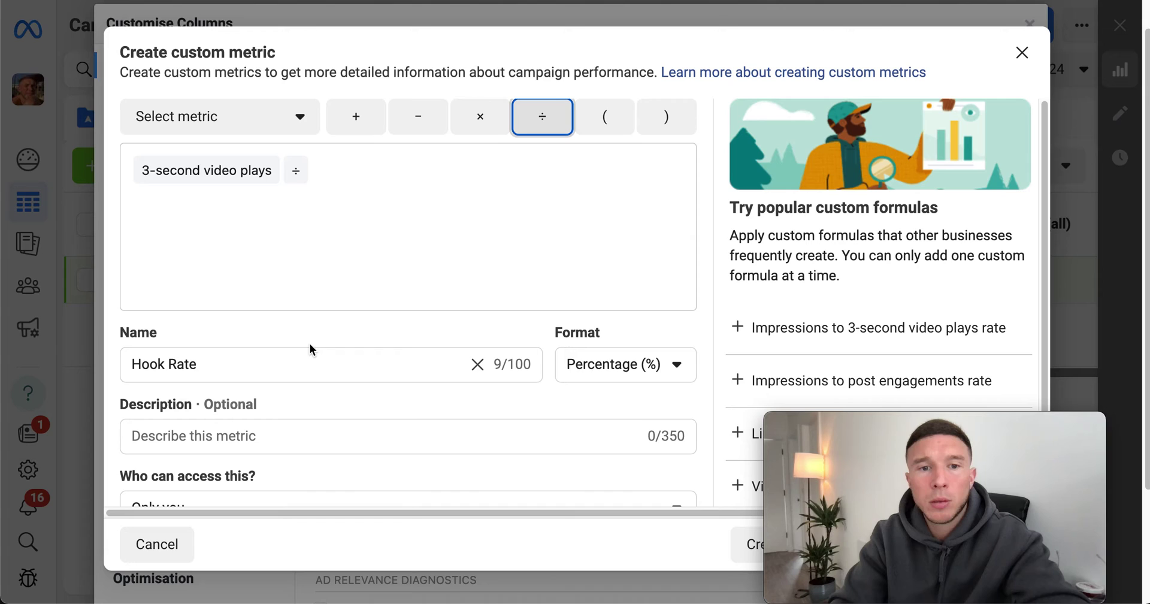
left_click(282, 360)
left_click(364, 179)
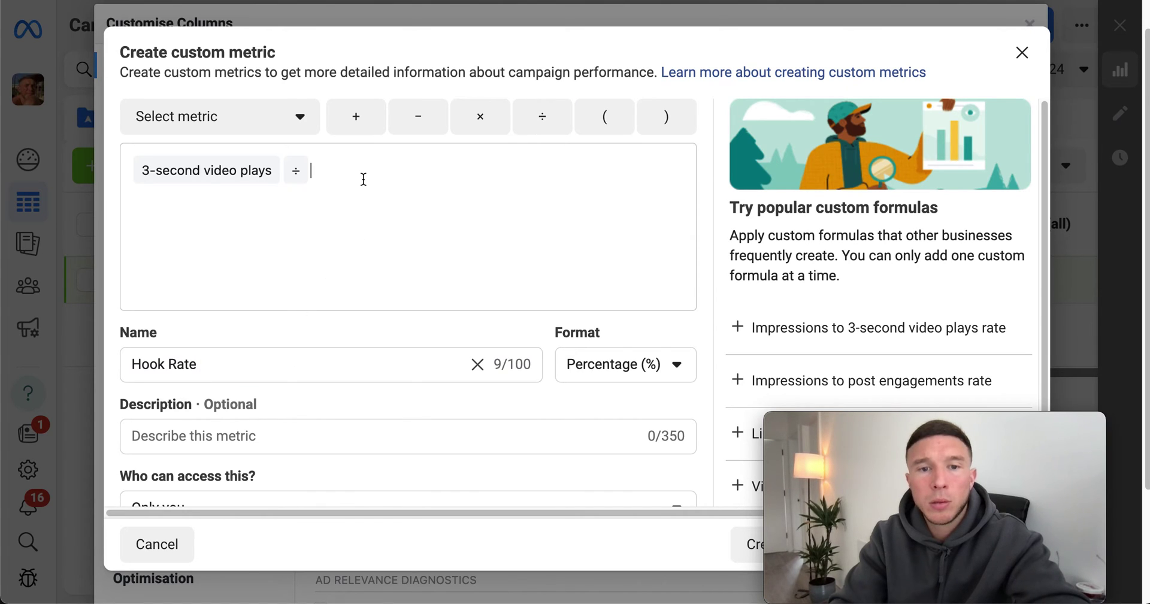
type("impr")
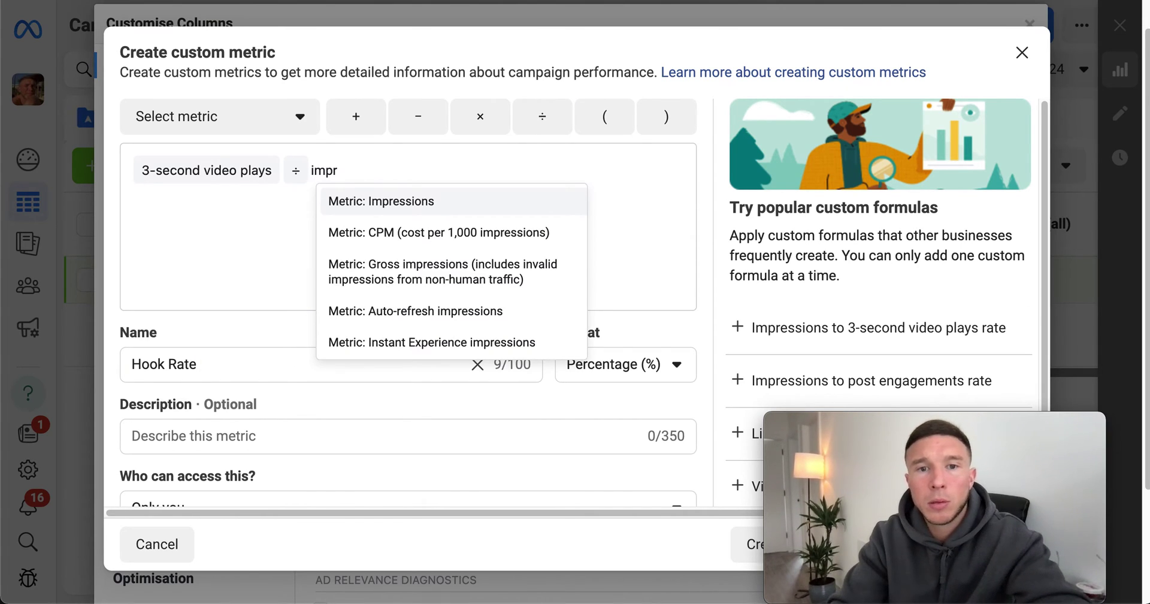
left_click(413, 202)
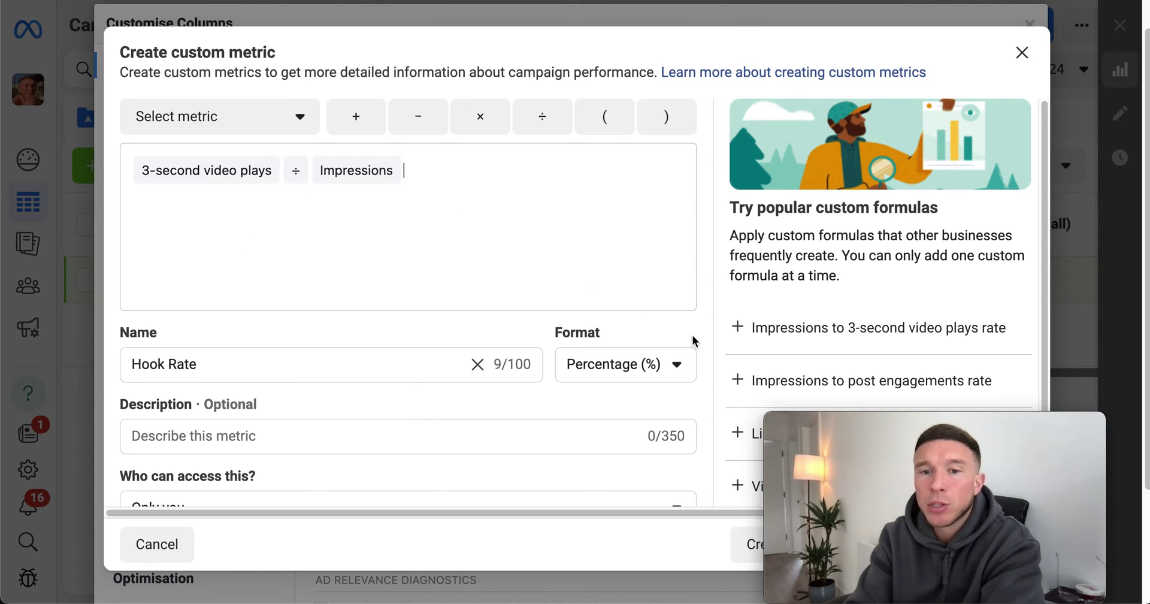
scroll(694, 340, "down", 2)
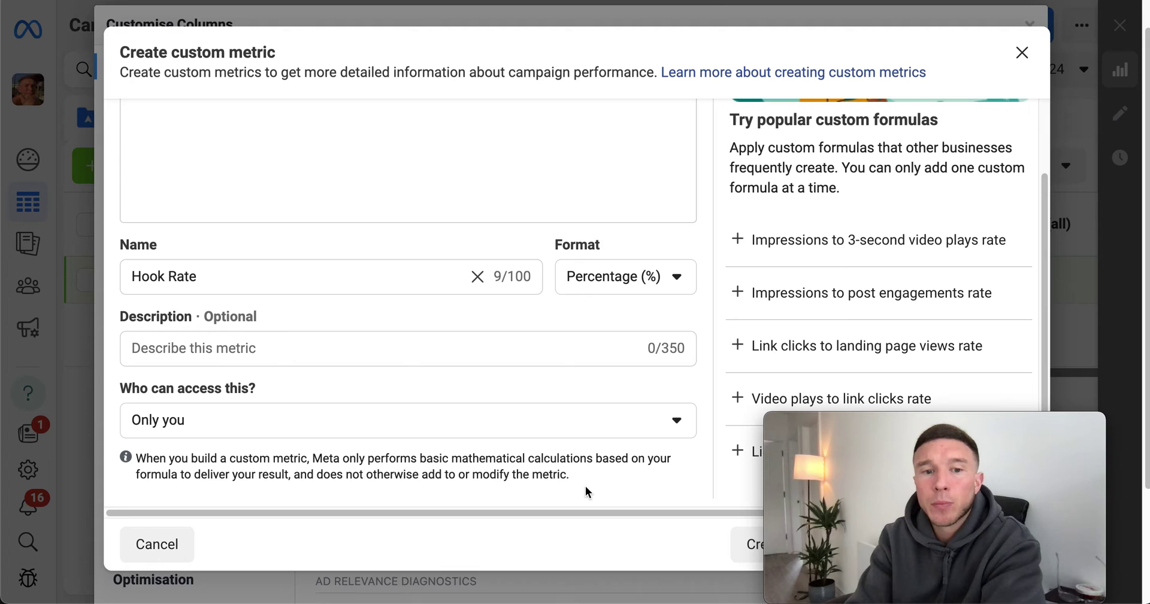
left_click(752, 554)
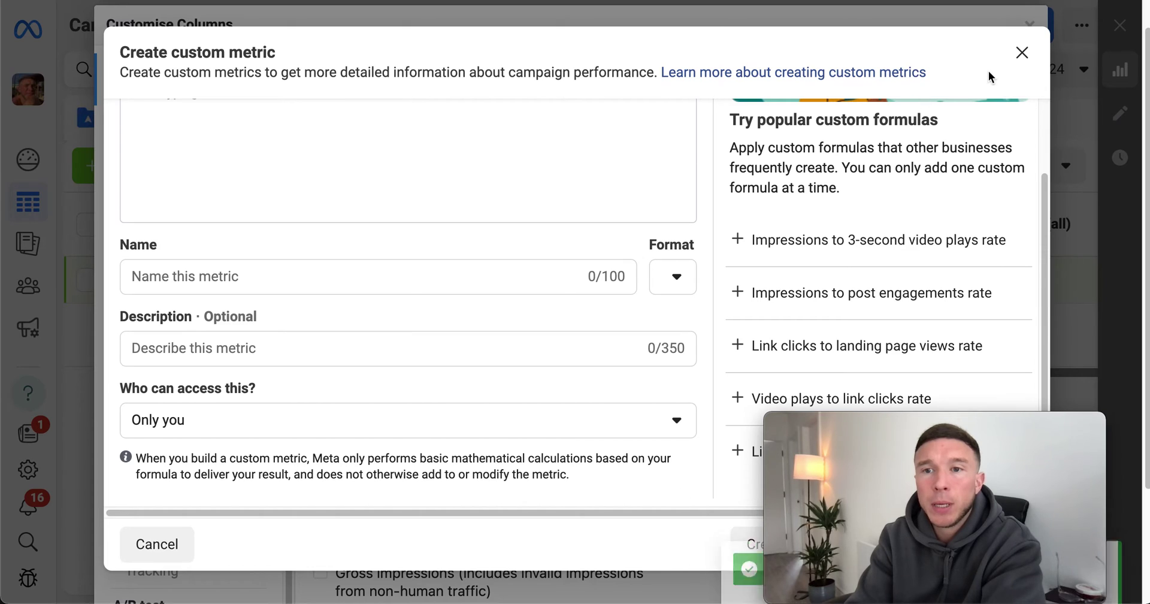
- Close the metric form and search the columns for 'hook' to find Hook Rate
left_click(1022, 56)
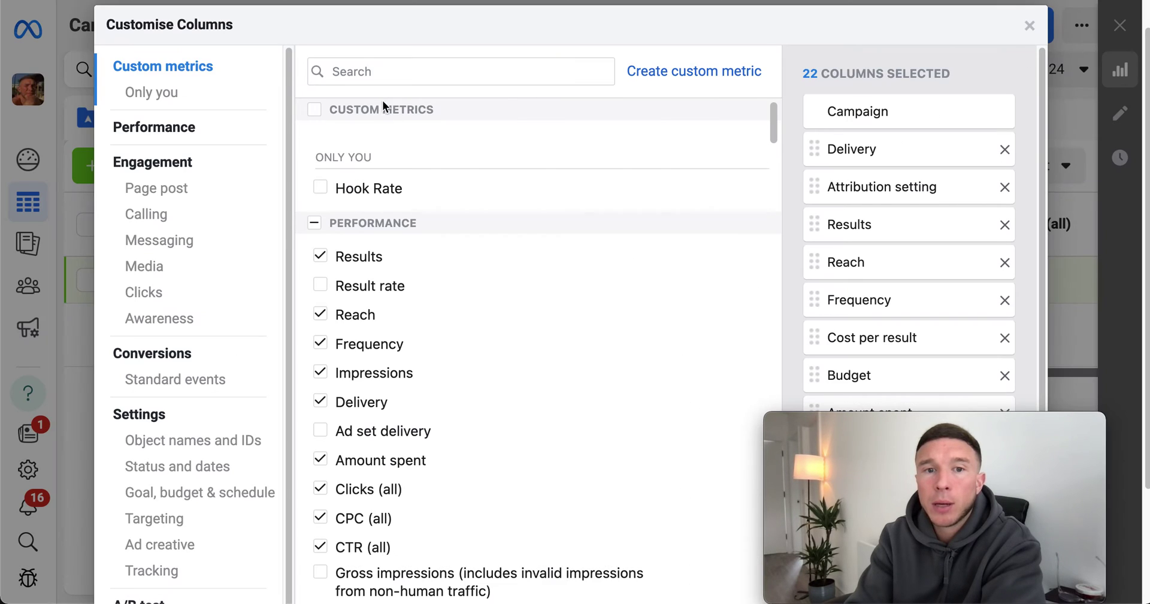
left_click(425, 78)
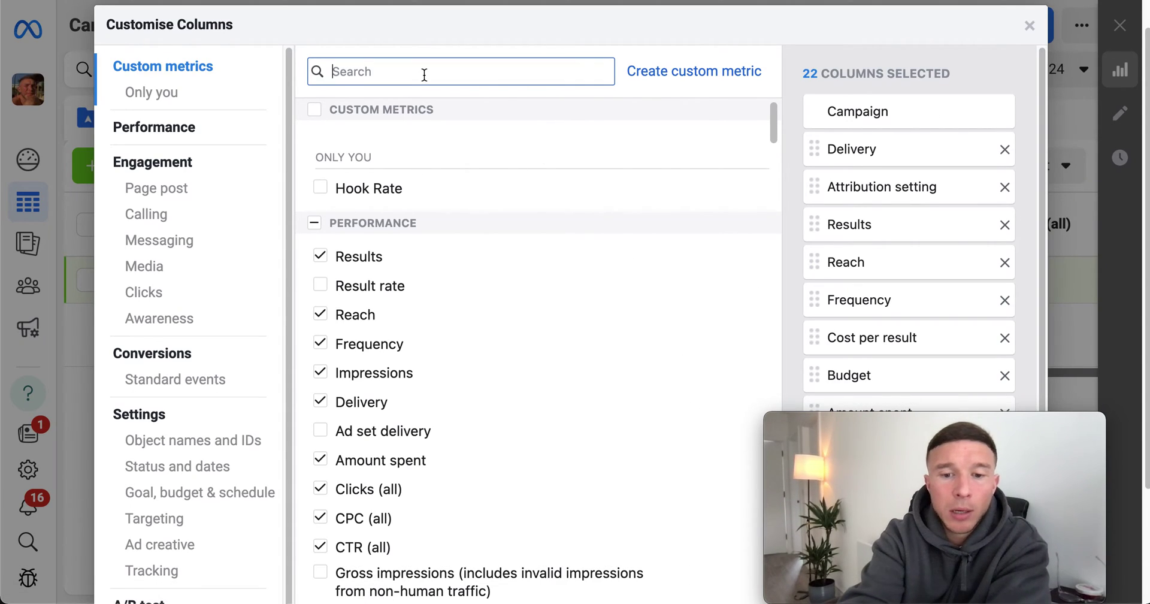
type("hook")
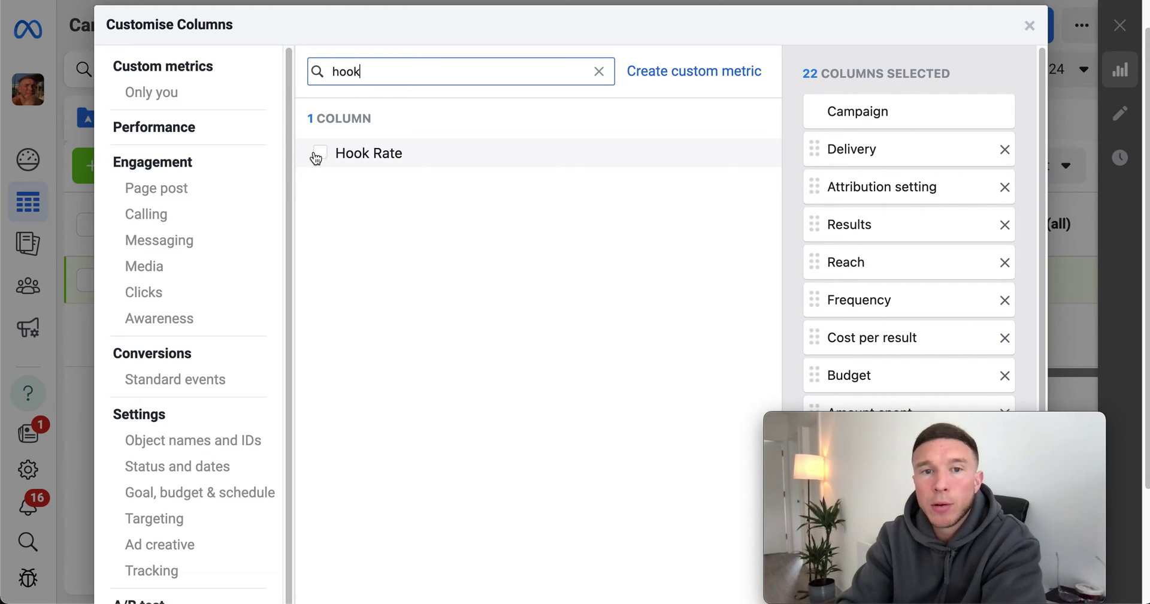
mouse_move(323, 157)
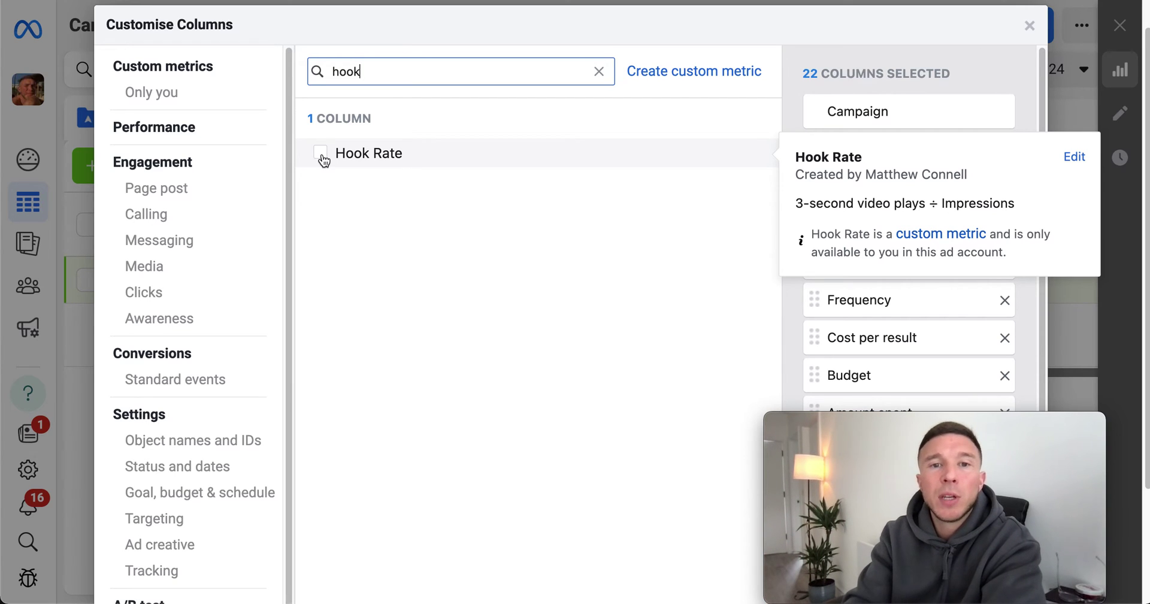
- Clear the column search and begin another custom metric named 'Hold rate'
left_click(600, 72)
left_click(663, 71)
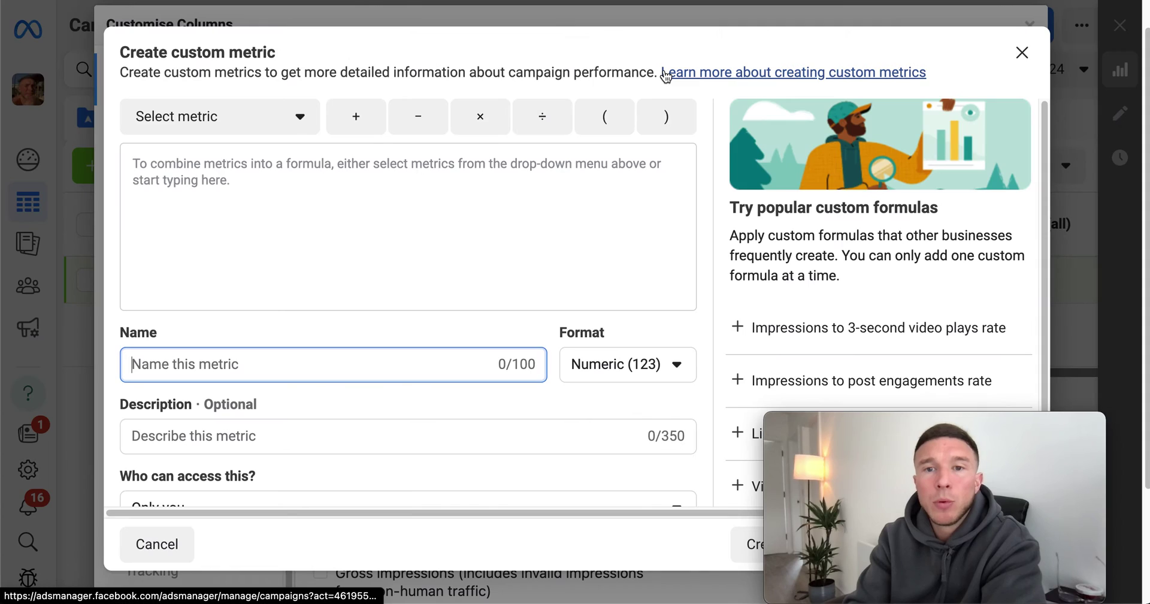
left_click(292, 179)
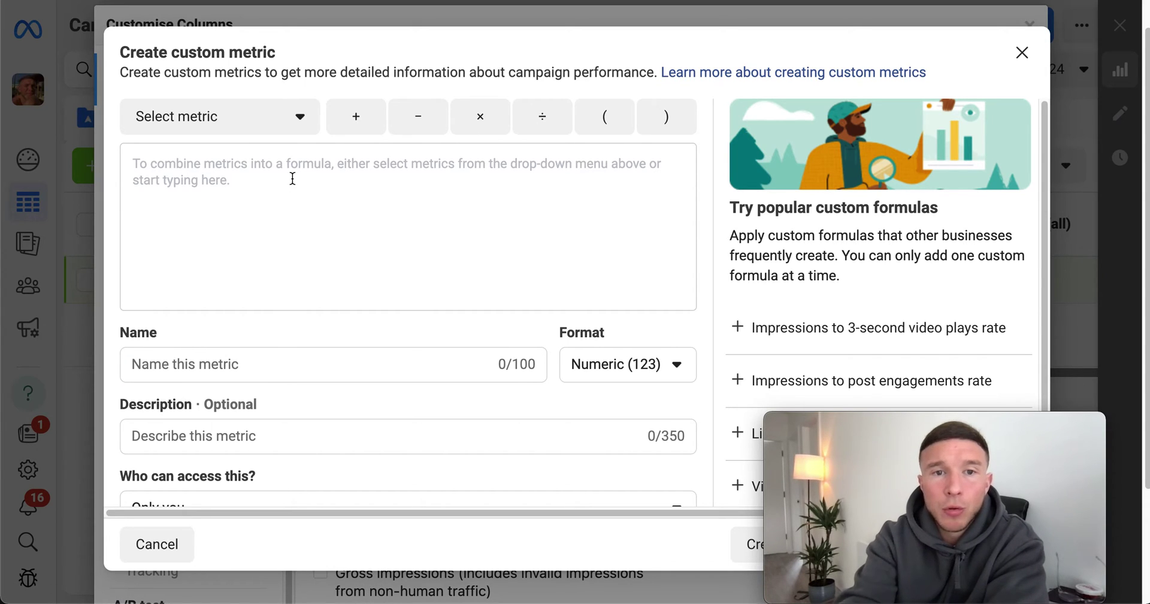
left_click(281, 364)
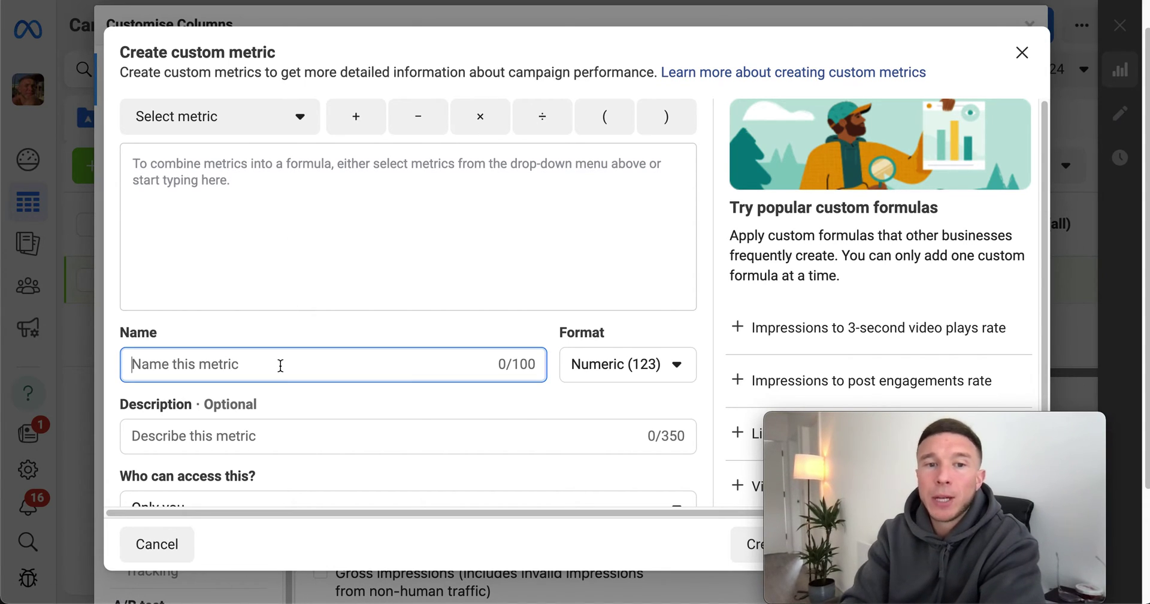
type("Hol")
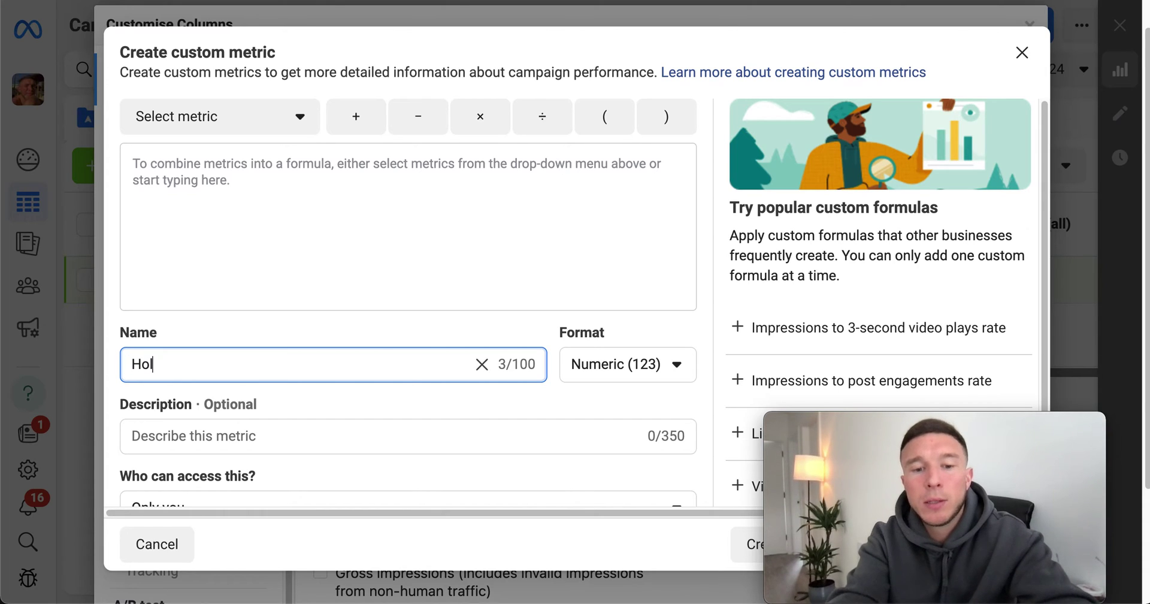
type("d")
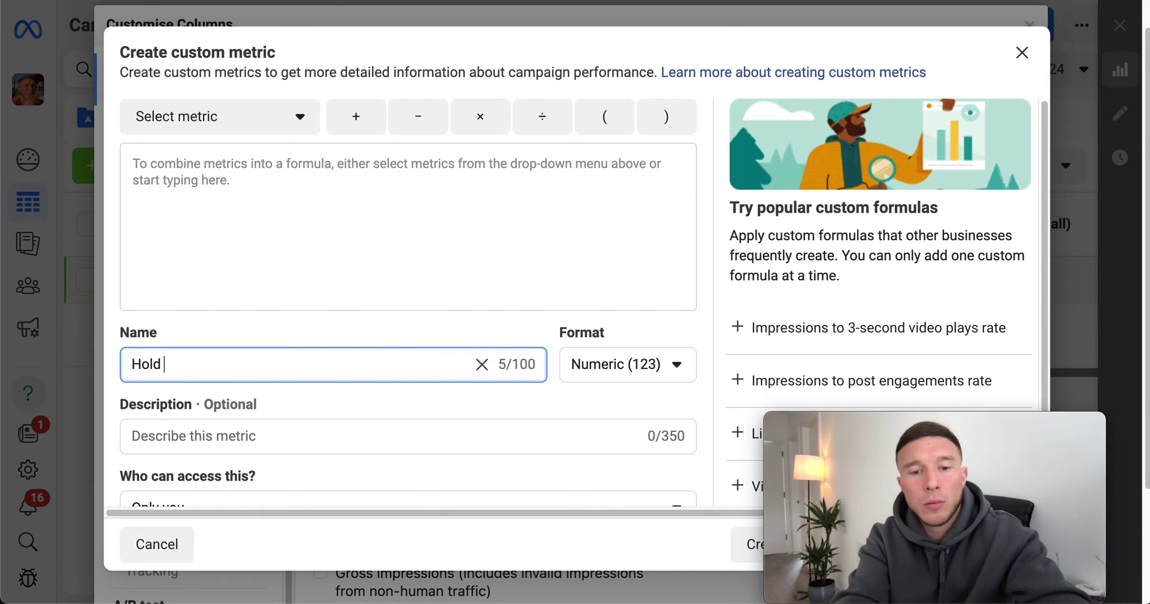
type(" rste")
key("BackSpace")
key("BackSpace")
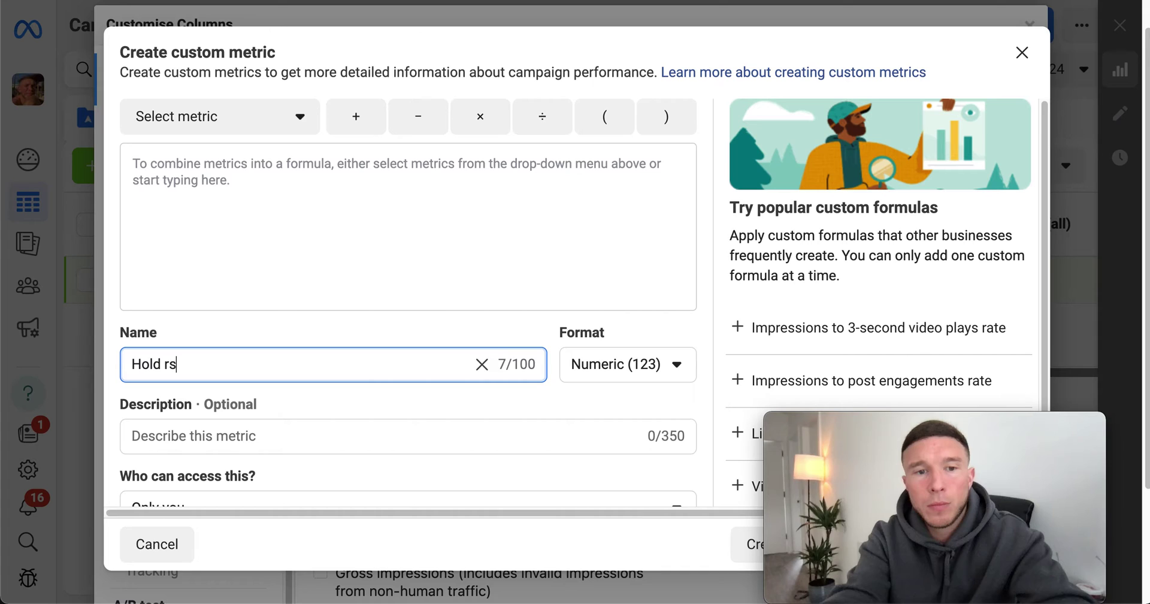
type("ate")
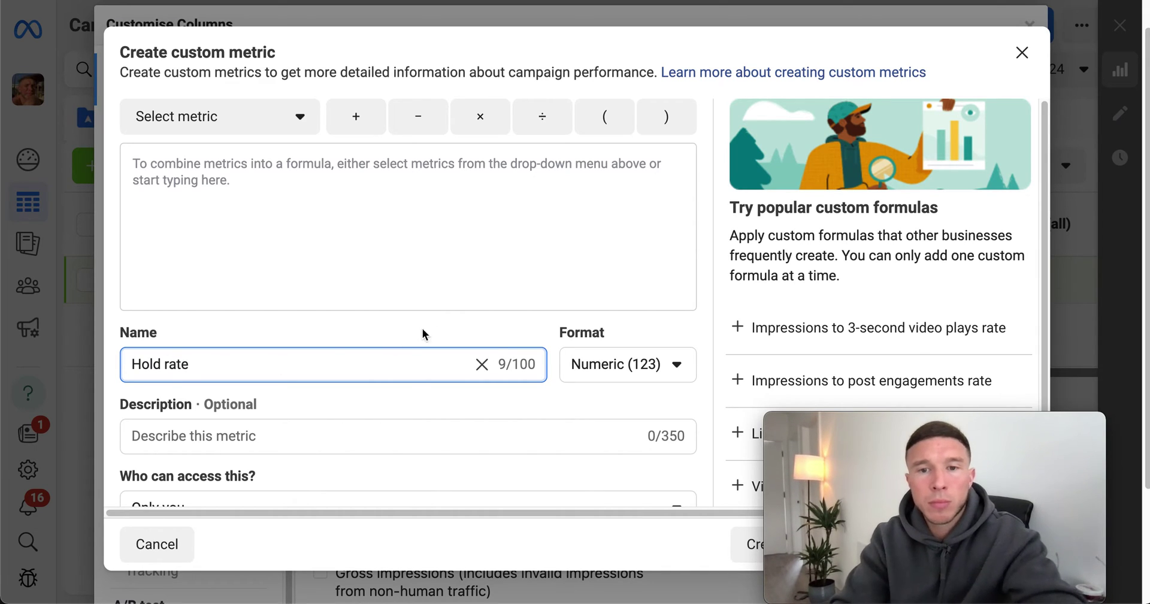
- Set Format to Percentage (%) and enter the formula ThruPlays ÷ 3-second video plays
left_click(651, 371)
left_click(670, 448)
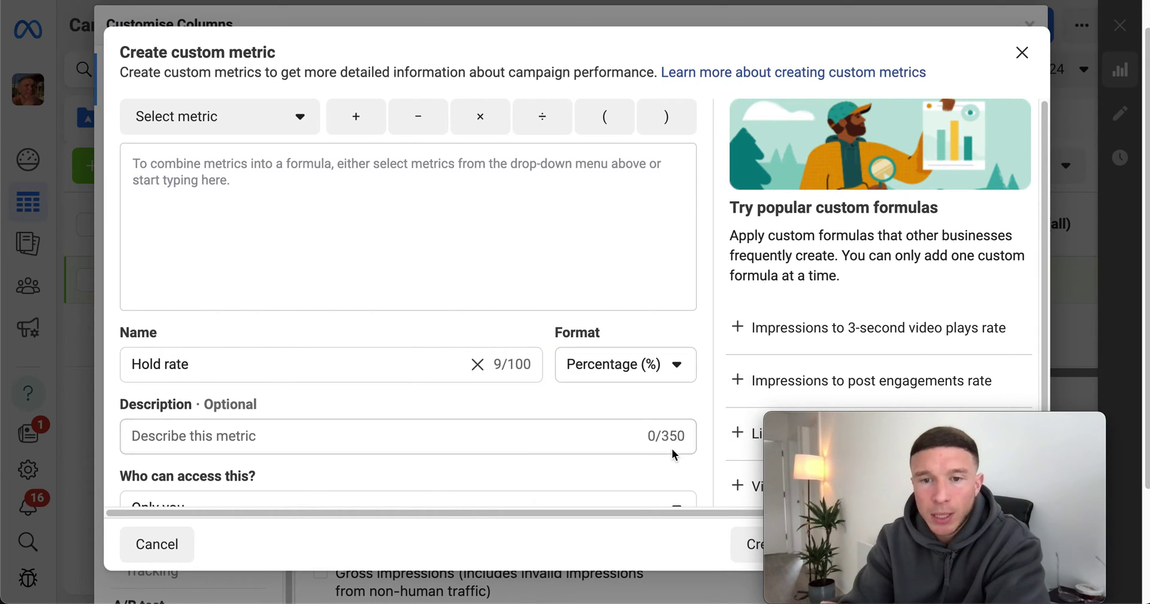
left_click(323, 198)
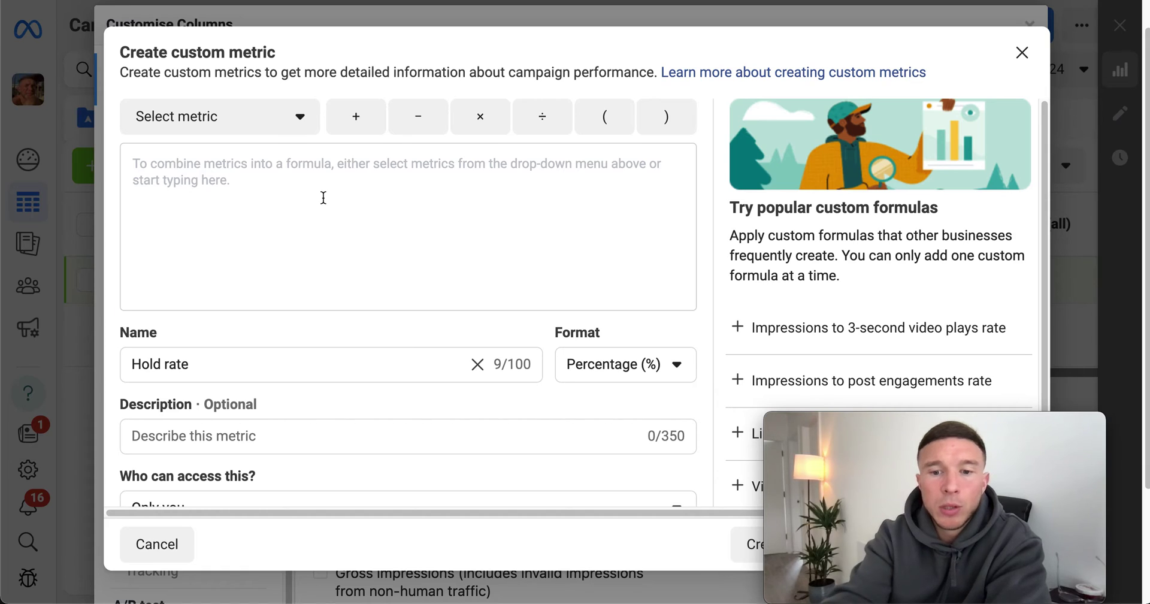
type("thr")
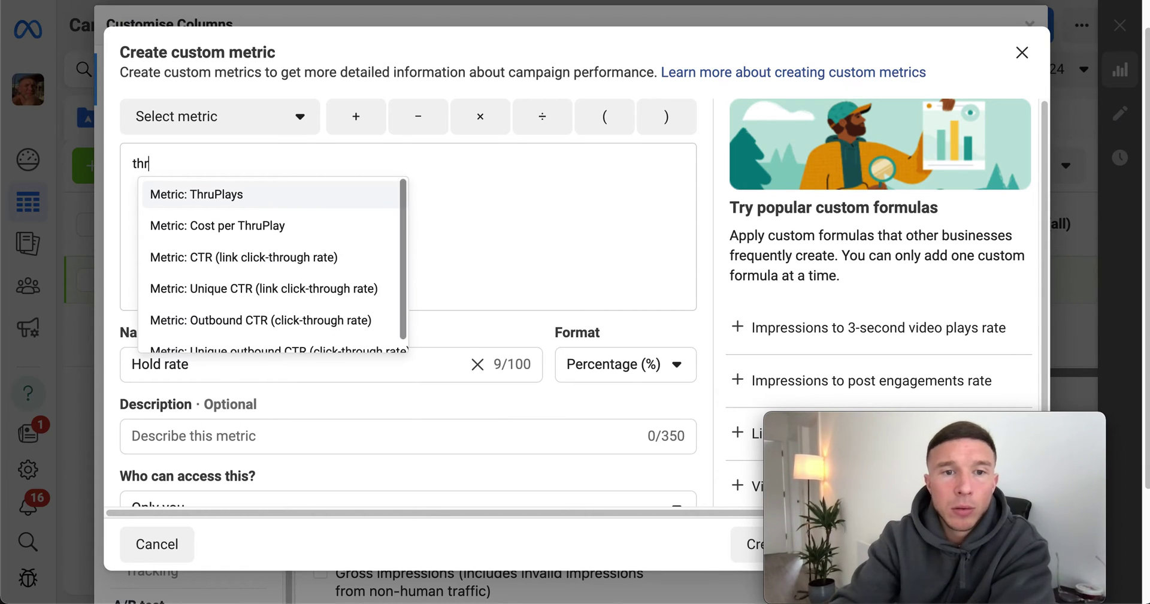
left_click(272, 192)
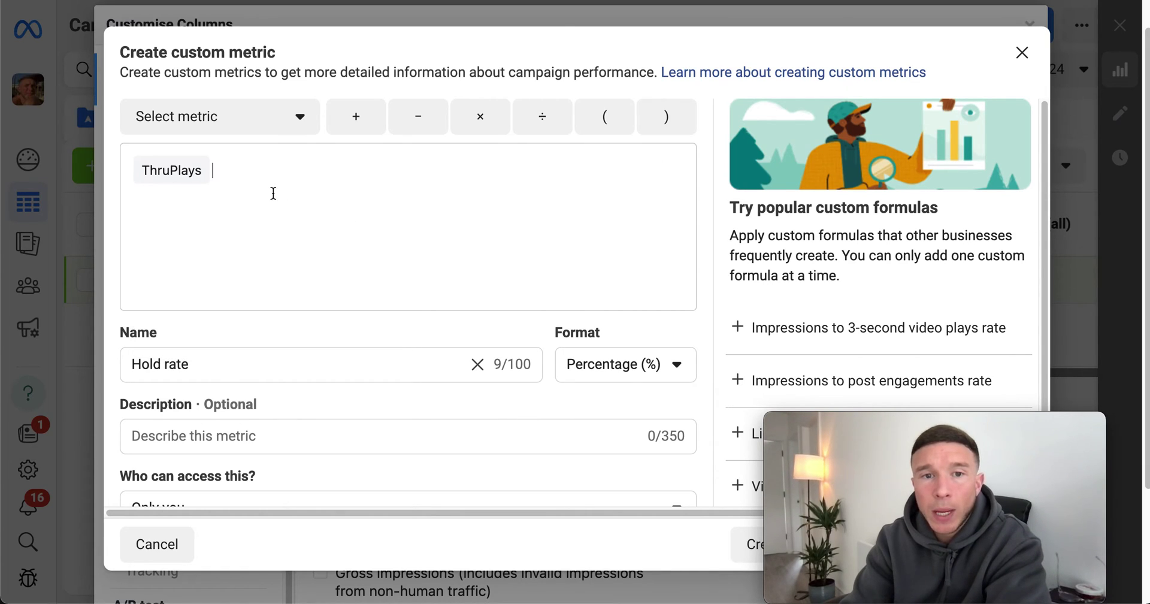
left_click(534, 121)
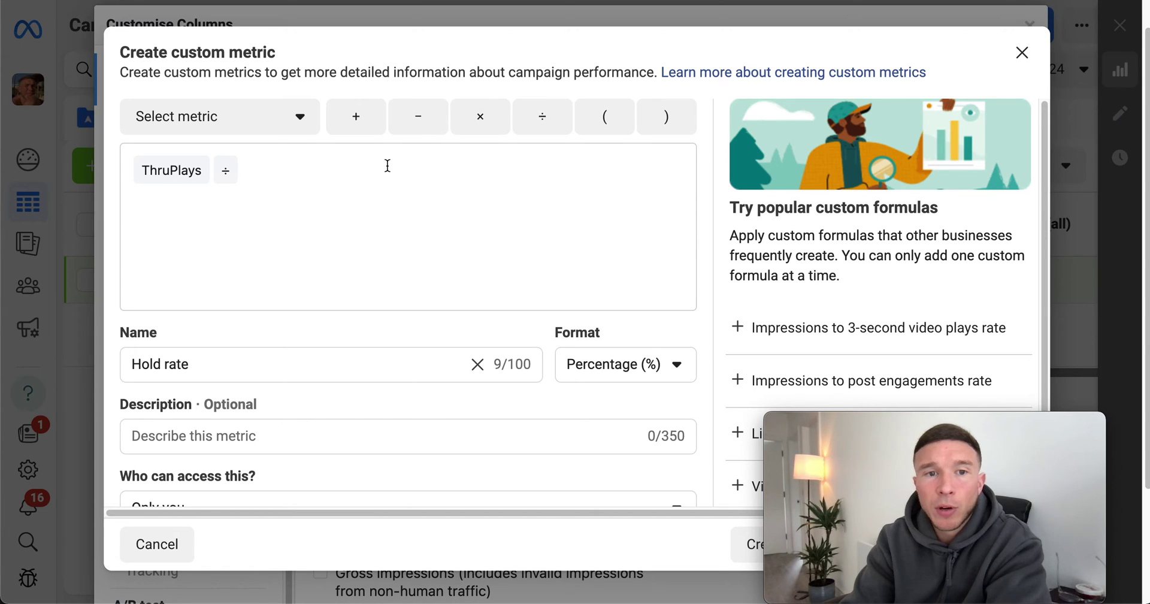
type("3")
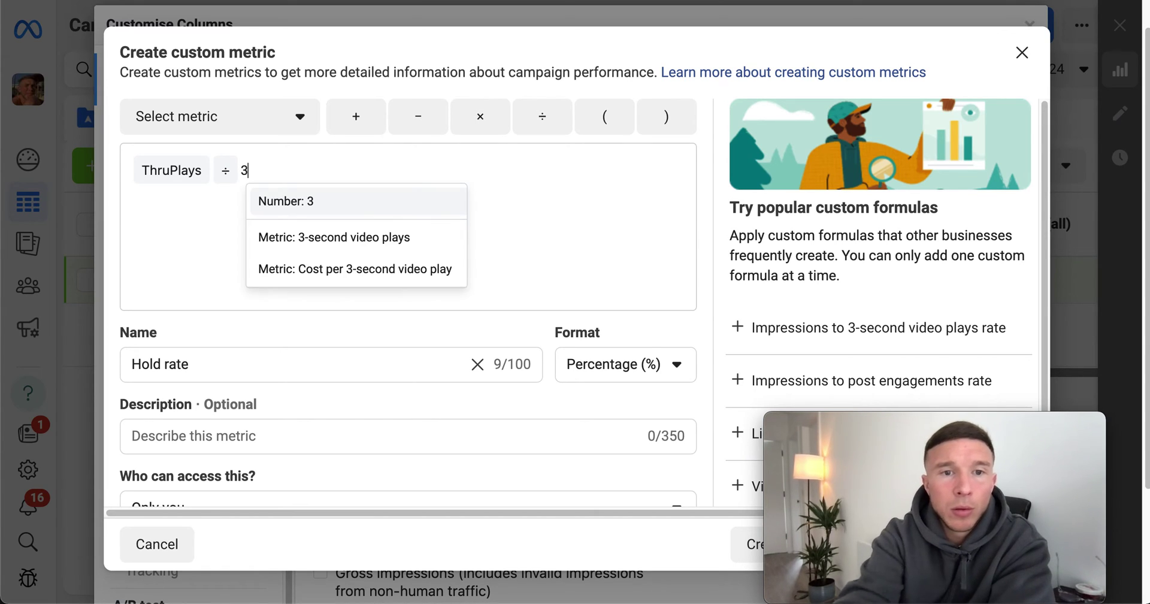
left_click(428, 232)
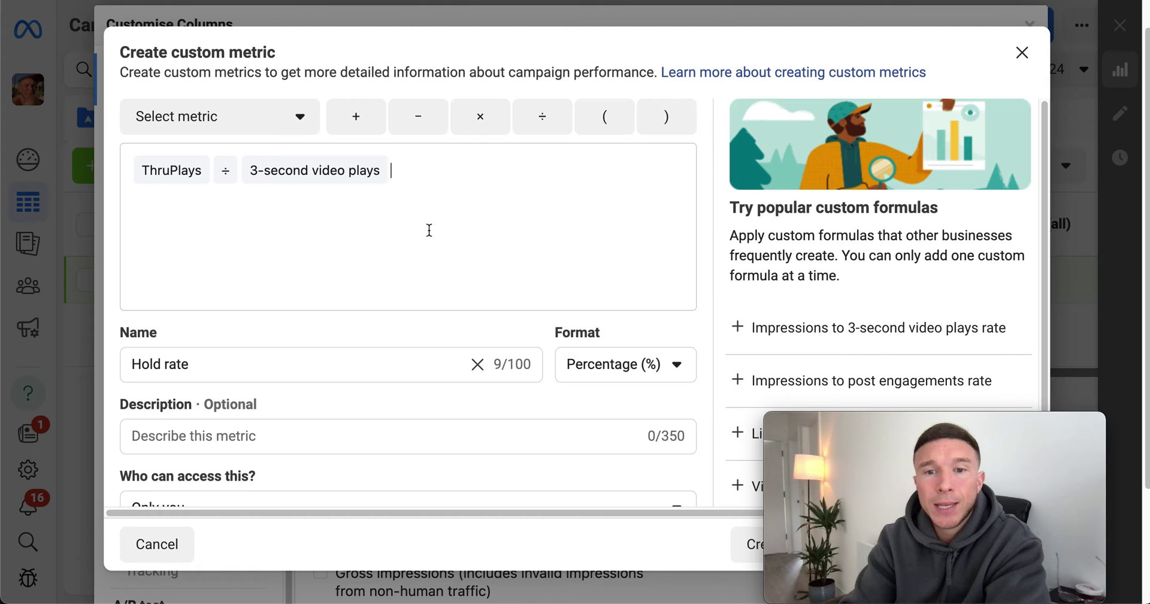
- Keep access set to 'Only you' and create the Hold rate metric
scroll(386, 332, "down", 3)
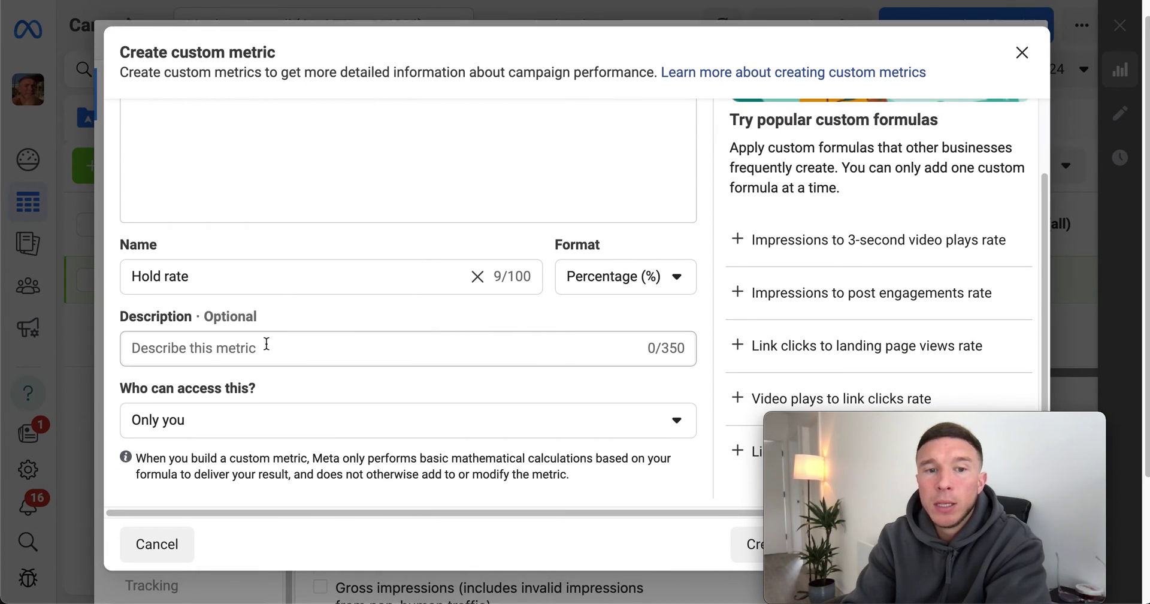
left_click(678, 420)
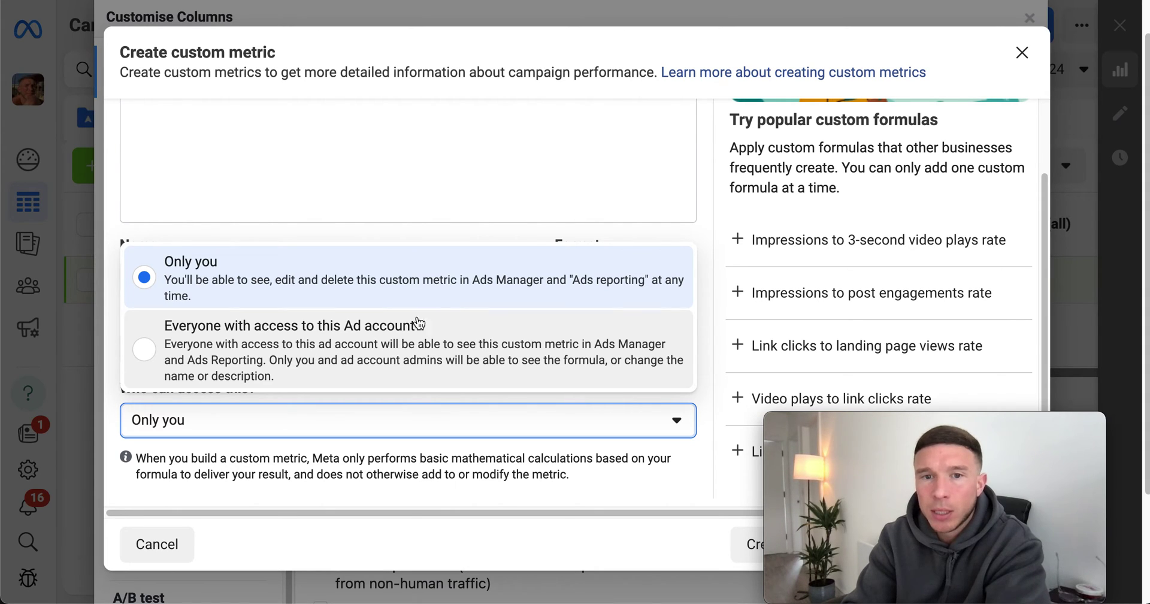
left_click(691, 229)
scroll(344, 325, "up", 3)
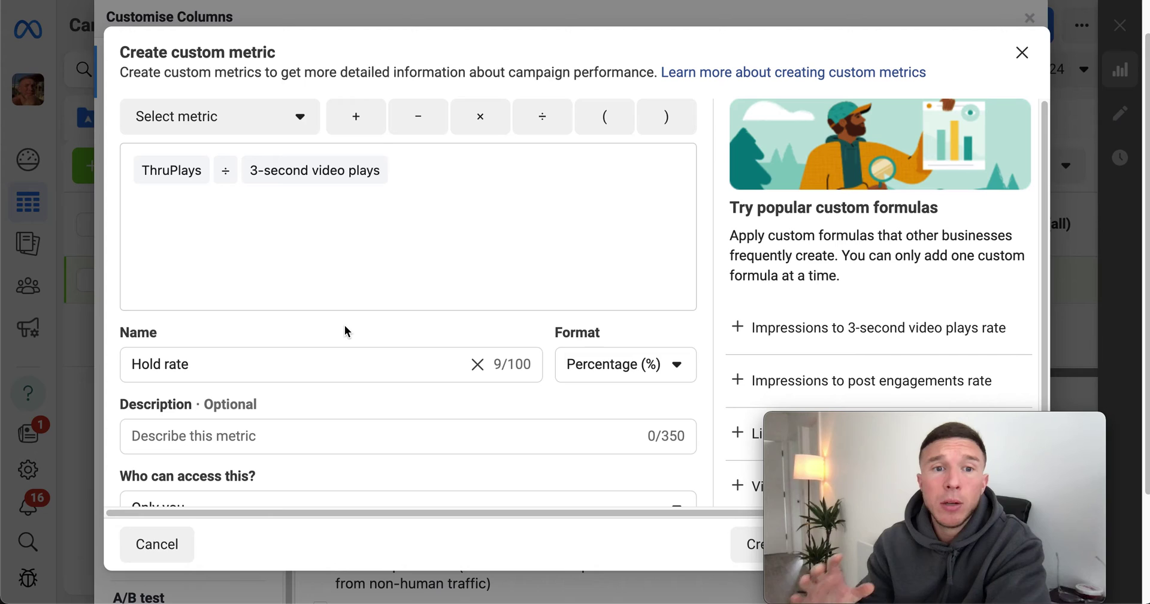
scroll(579, 326, "down", 2)
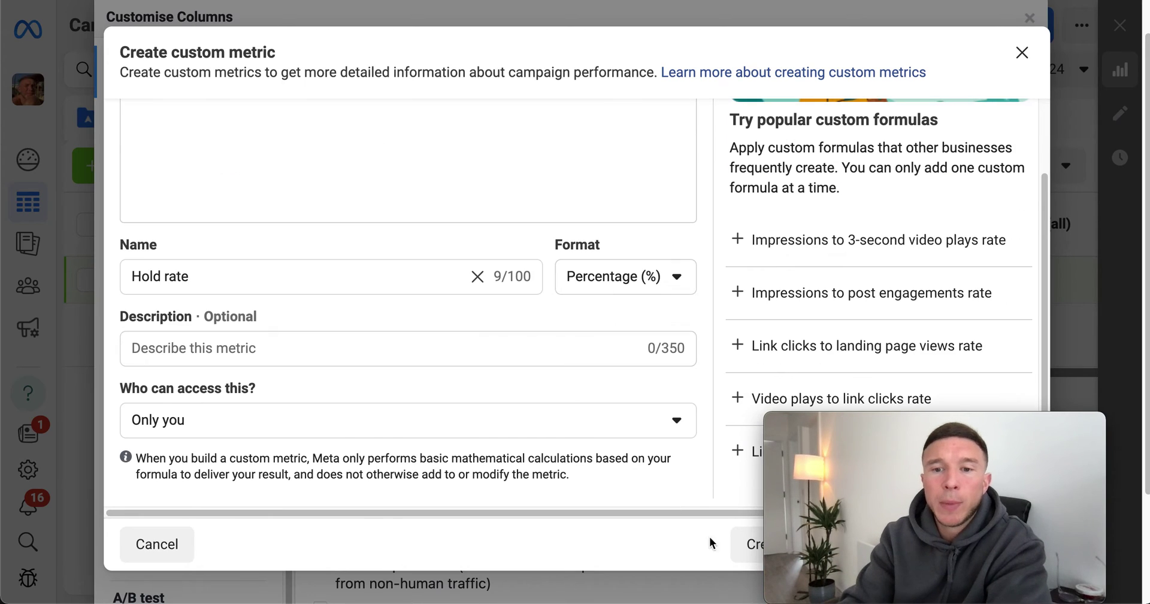
left_click(750, 550)
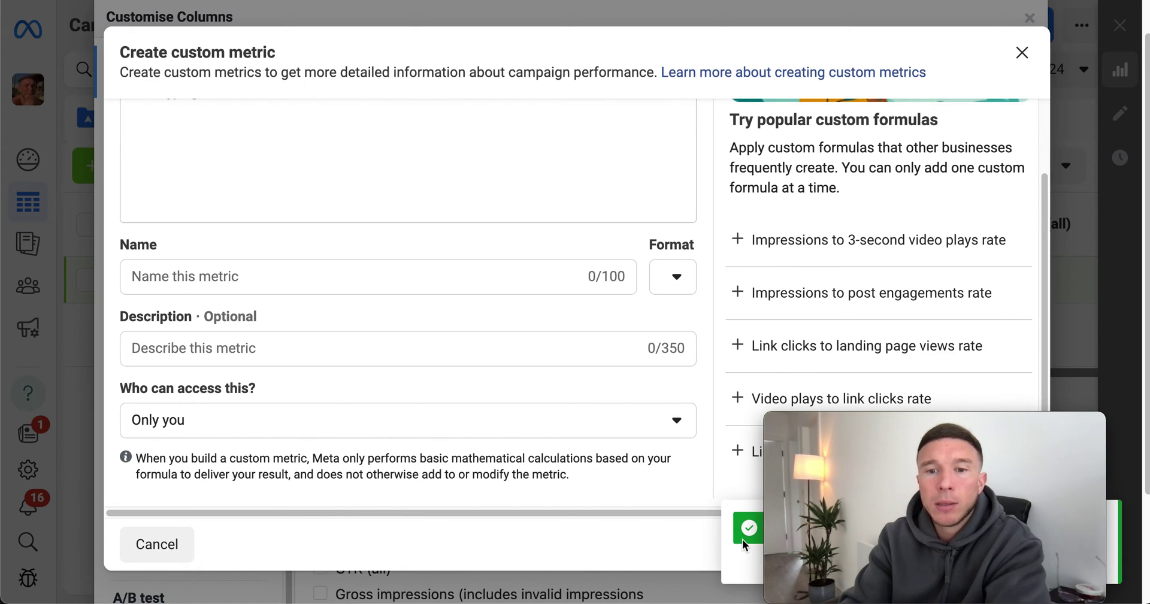
- Close the metric form and Customise Columns, then reopen the Columns preset list
left_click(1021, 54)
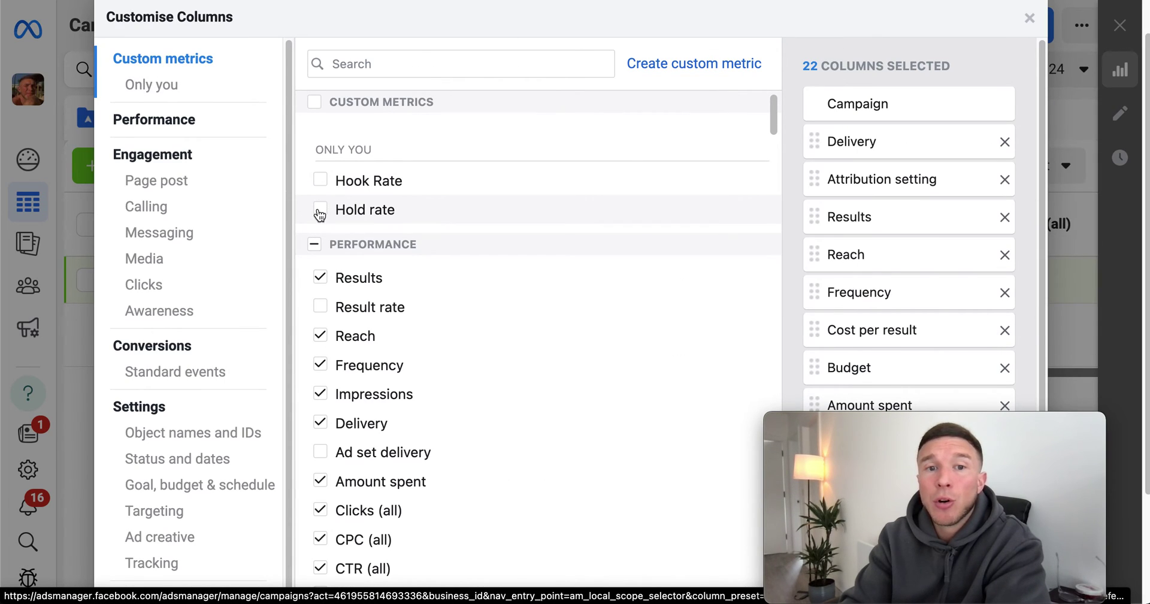
mouse_move(368, 181)
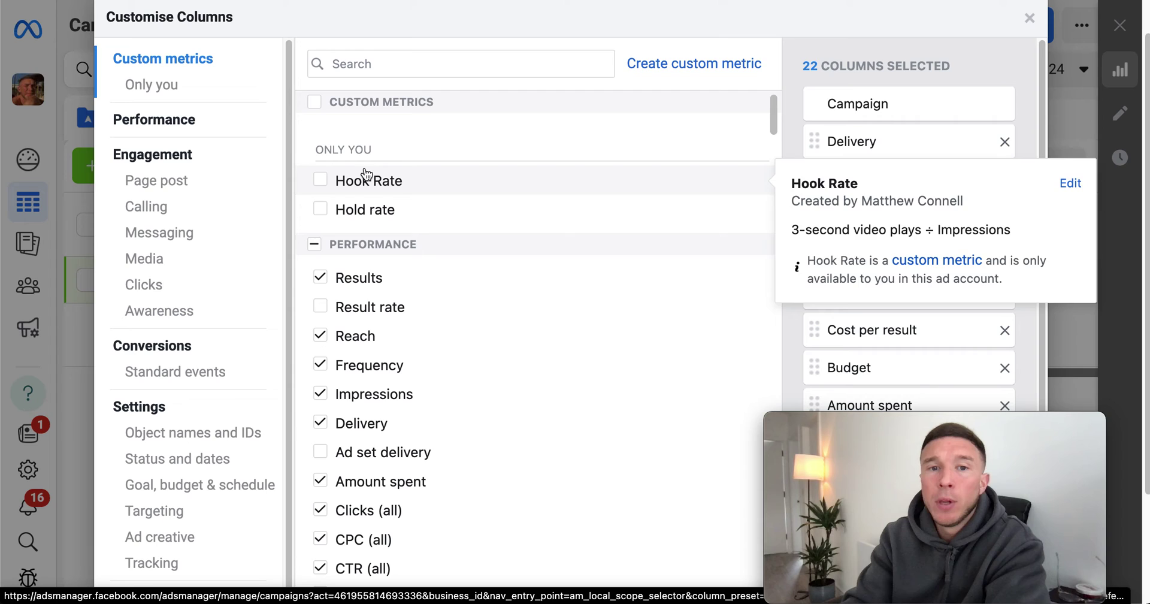
left_click(1028, 21)
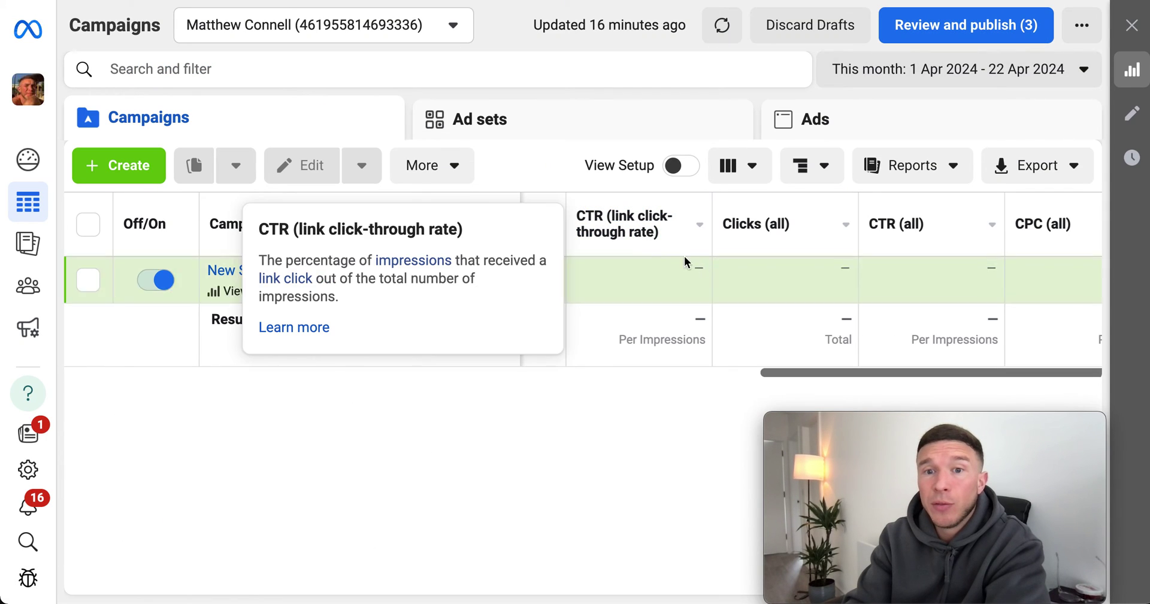
left_click(762, 169)
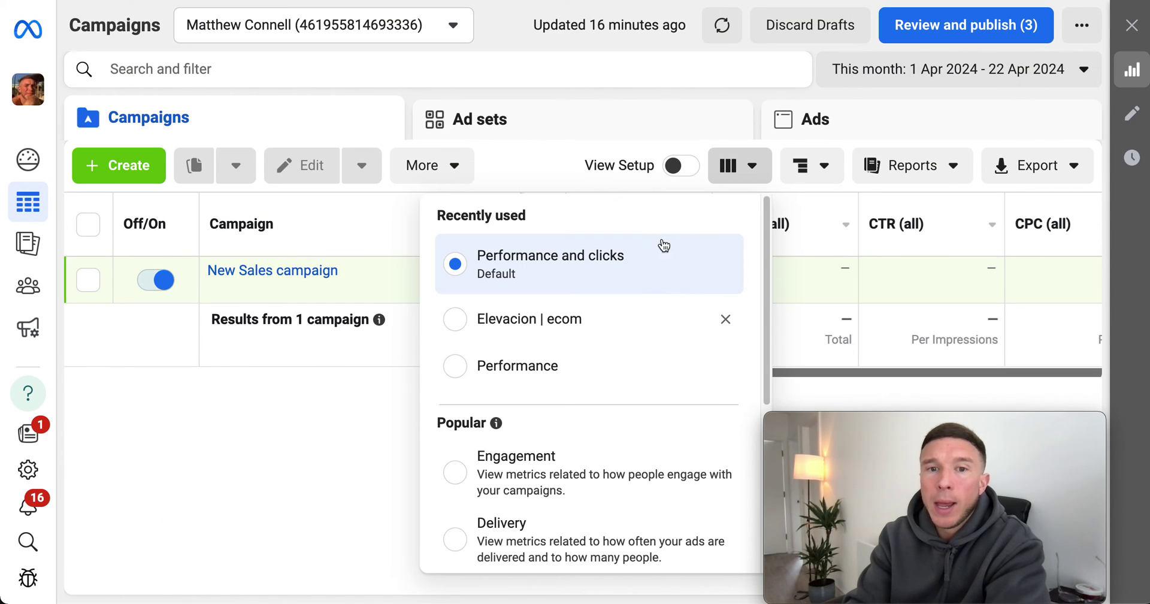
scroll(581, 478, "down", 5)
- Review the Hook Rate and Hold rate metrics, then close column settings without adding columns
scroll(581, 478, "down", 1)
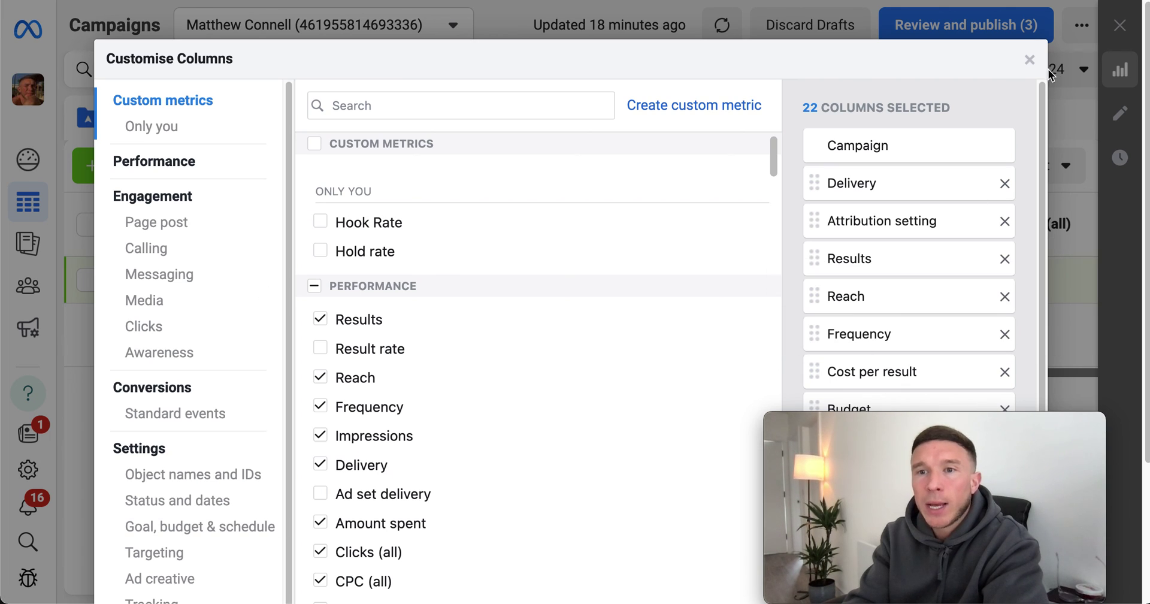
left_click(1029, 61)
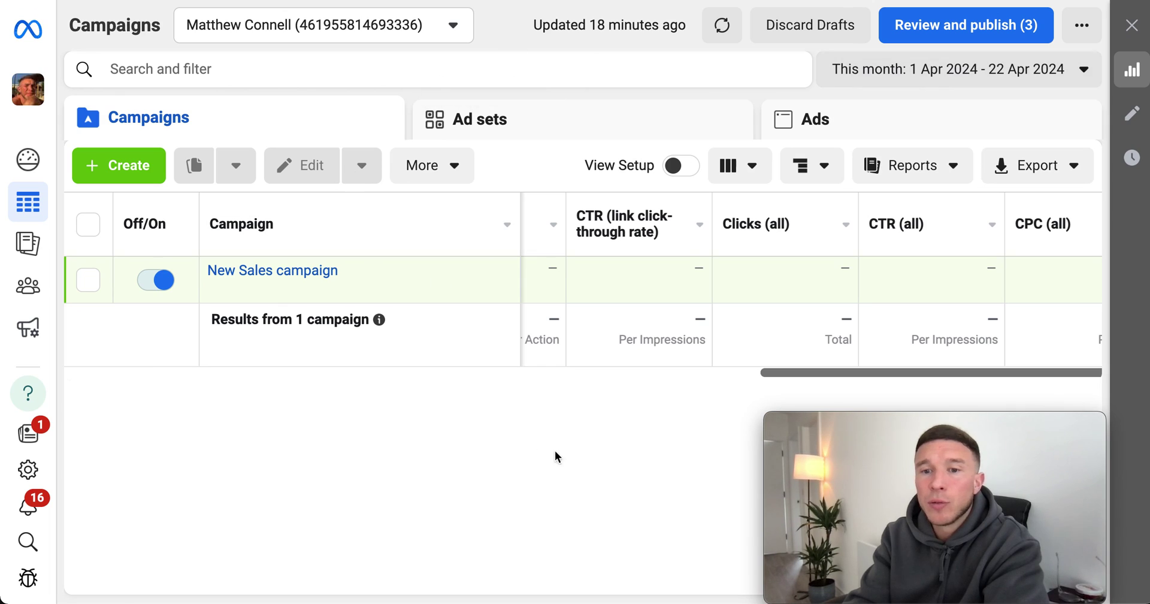